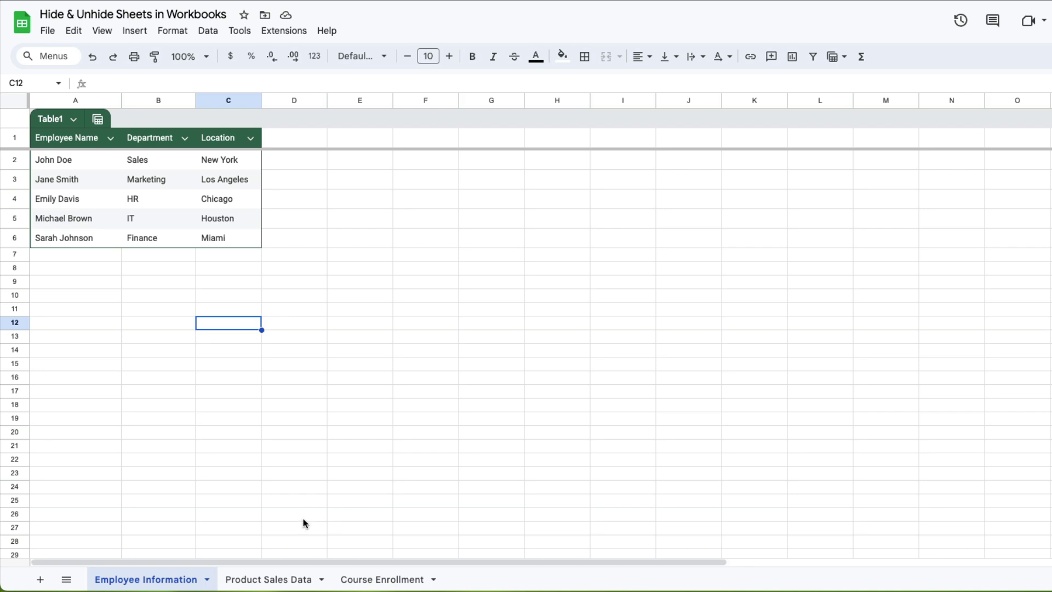
- Browse the Product Sales Data, Course Enrollment and Employee Information sheet tabs
left_click(272, 583)
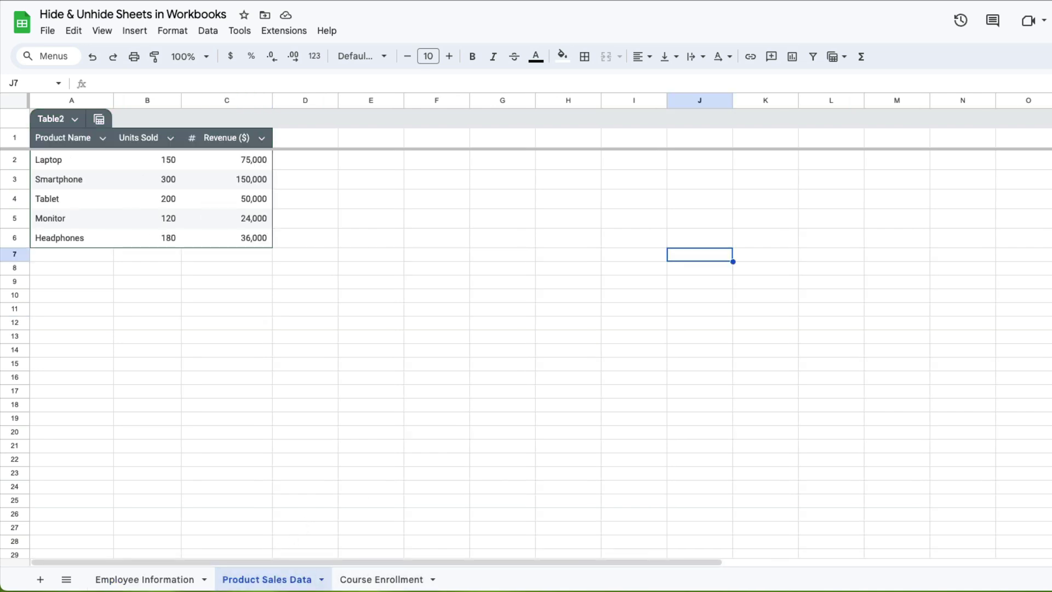
left_click(382, 586)
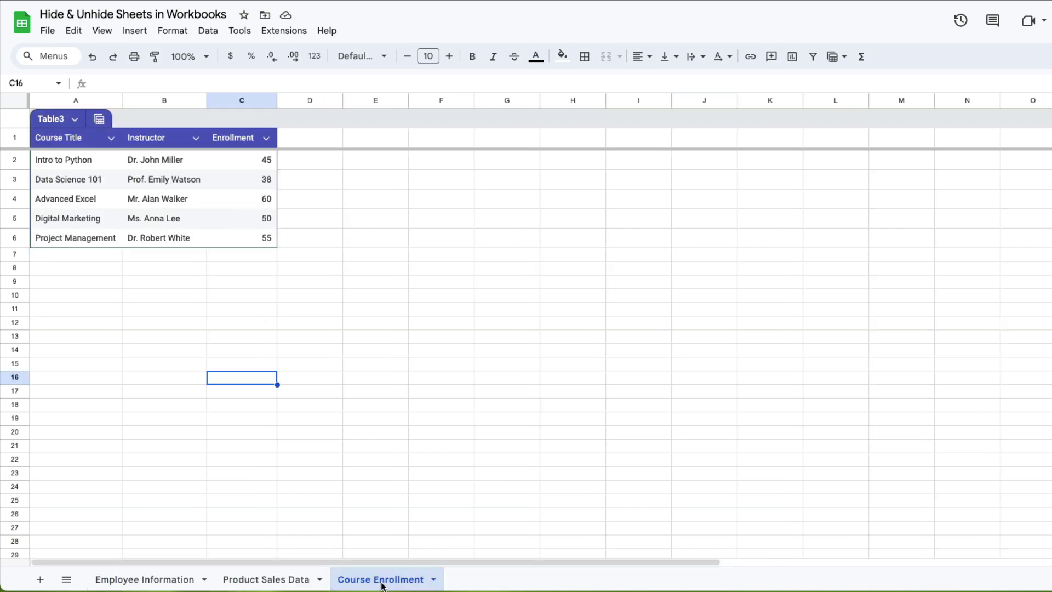
left_click(283, 583)
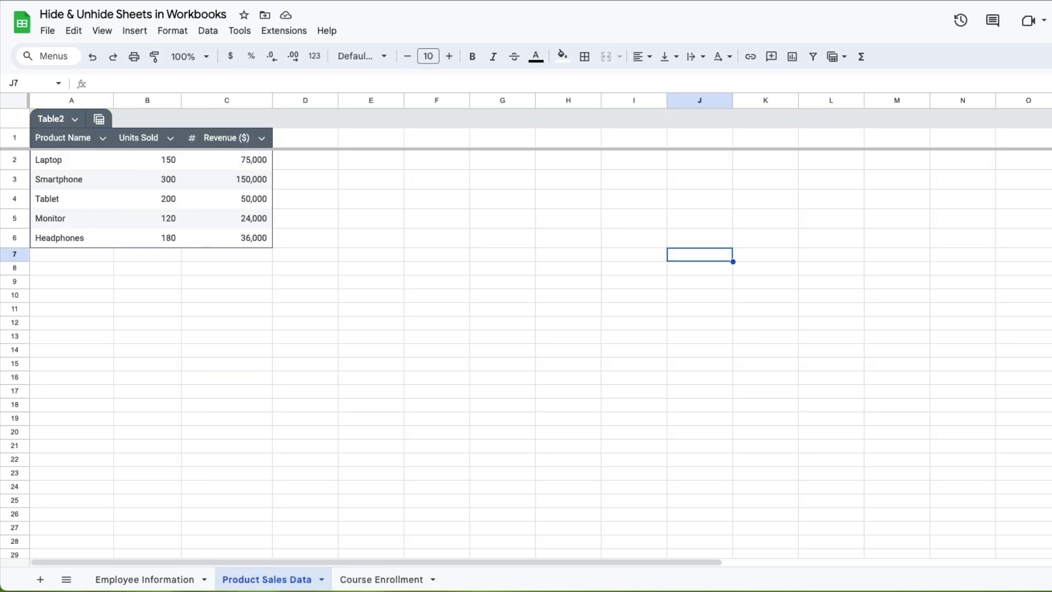
left_click(146, 582)
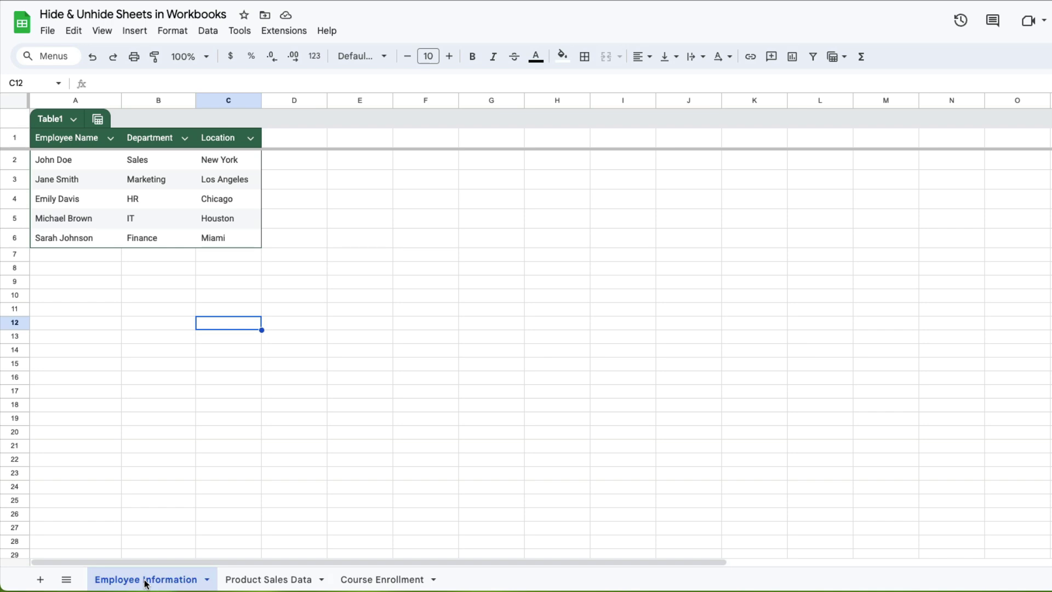
- Hide the Product Sales Data sheet using its tab's context menu
left_click(251, 582)
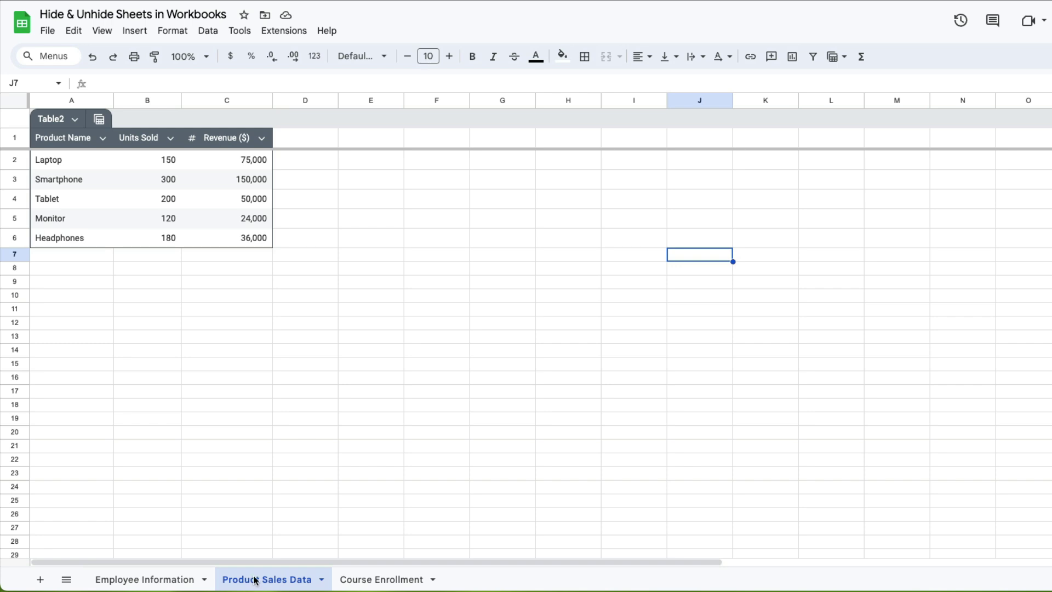
right_click(264, 581)
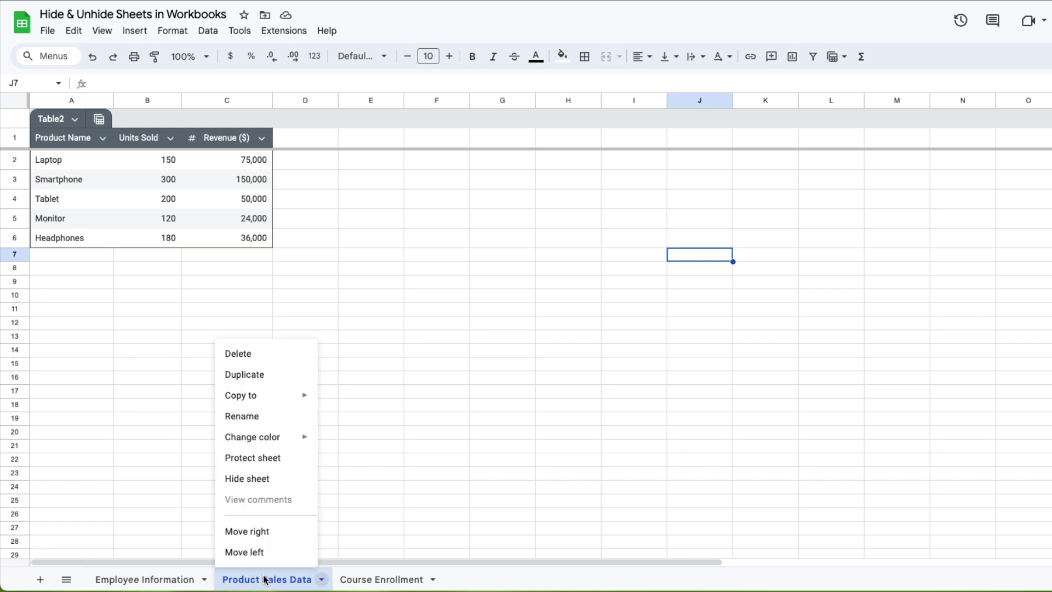
left_click(286, 483)
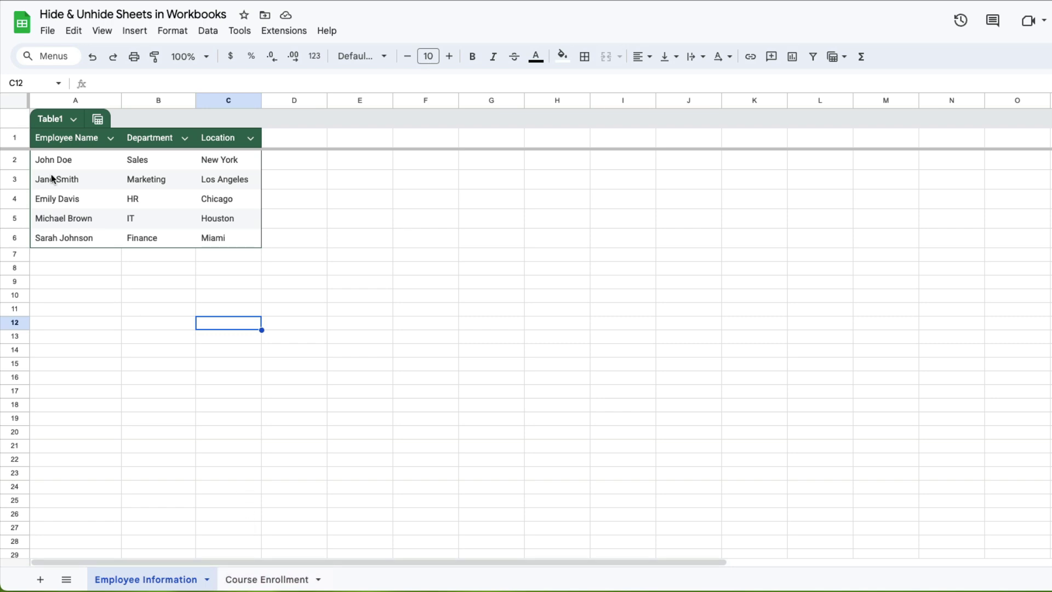
- Restore the Product Sales Data sheet from View > Hidden sheets
left_click(105, 32)
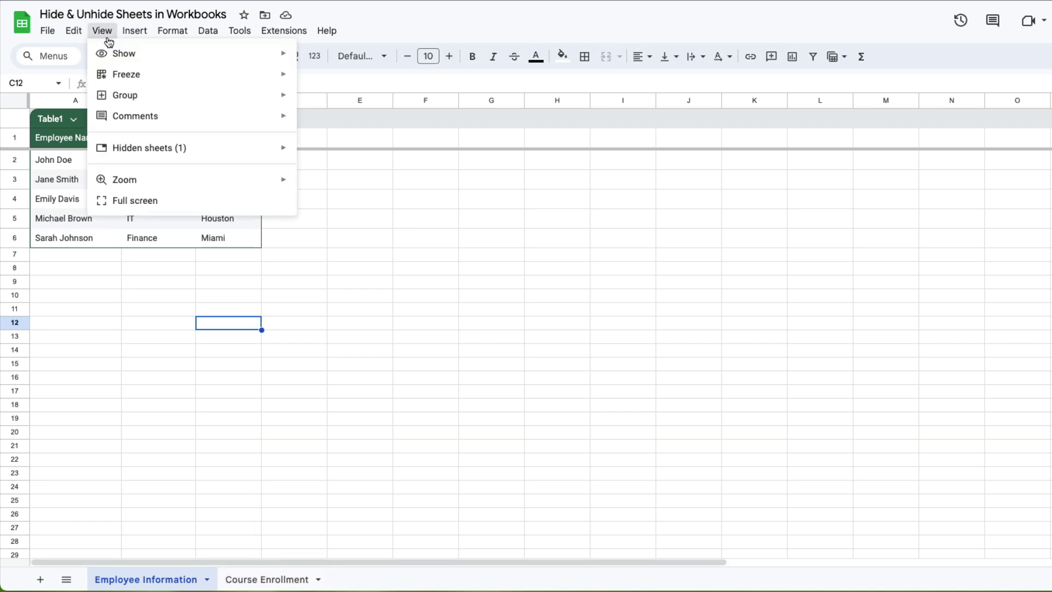
mouse_move(149, 148)
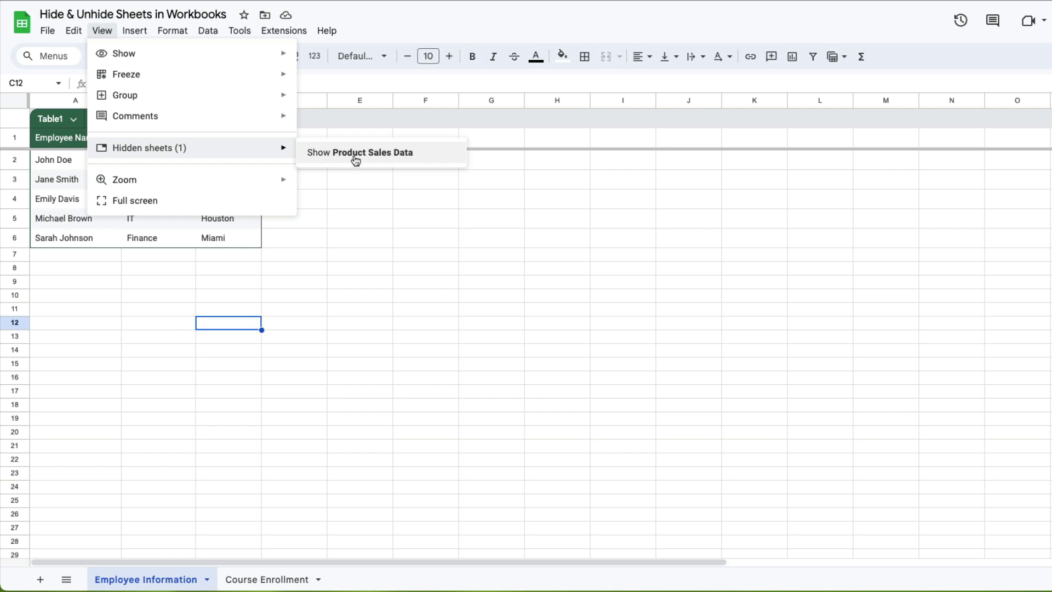
left_click(357, 160)
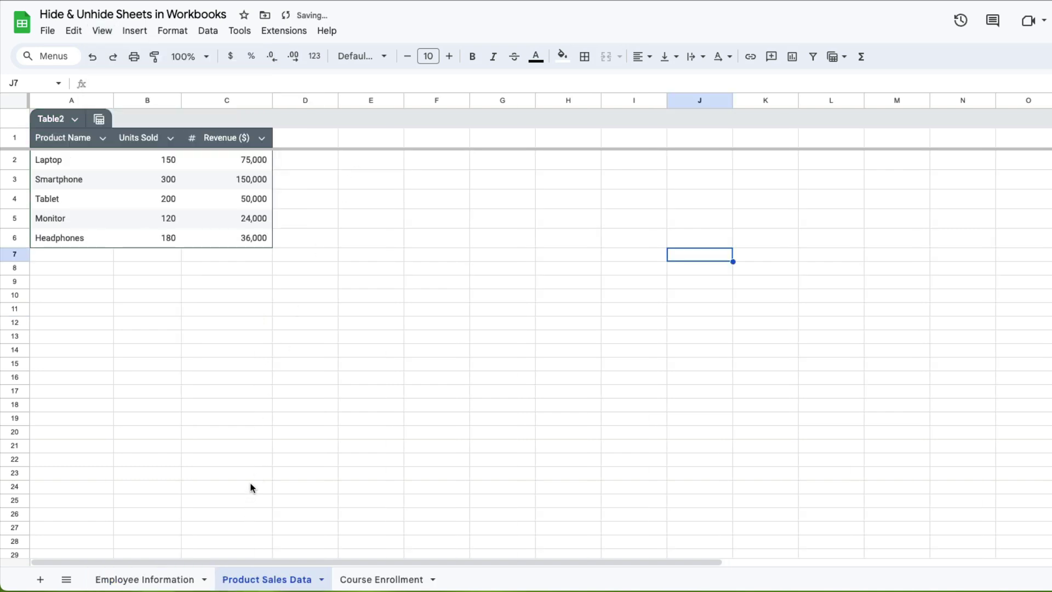